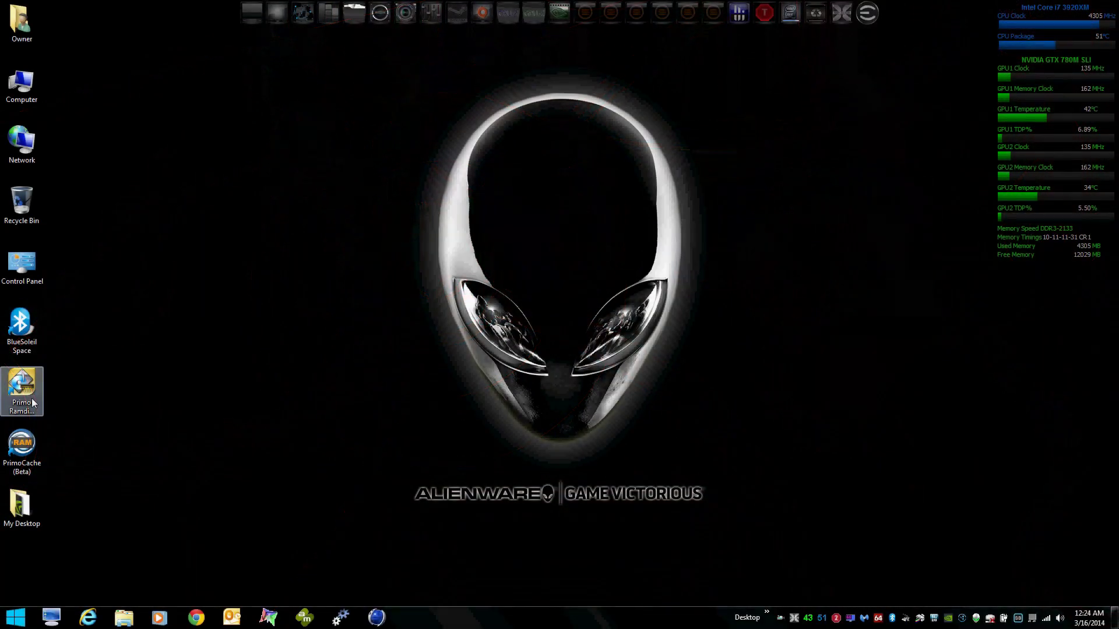
Step: Launch Primo Ramdisk and start a new Direct-IO disk on Z: sized 2048 MB
double_click(33, 403)
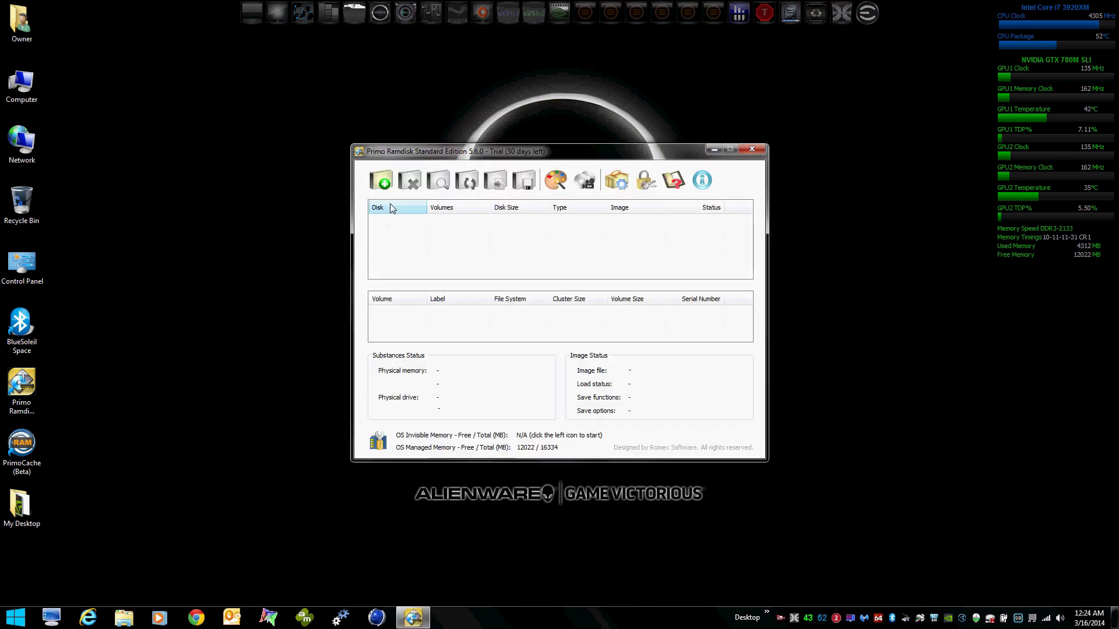
left_click(384, 177)
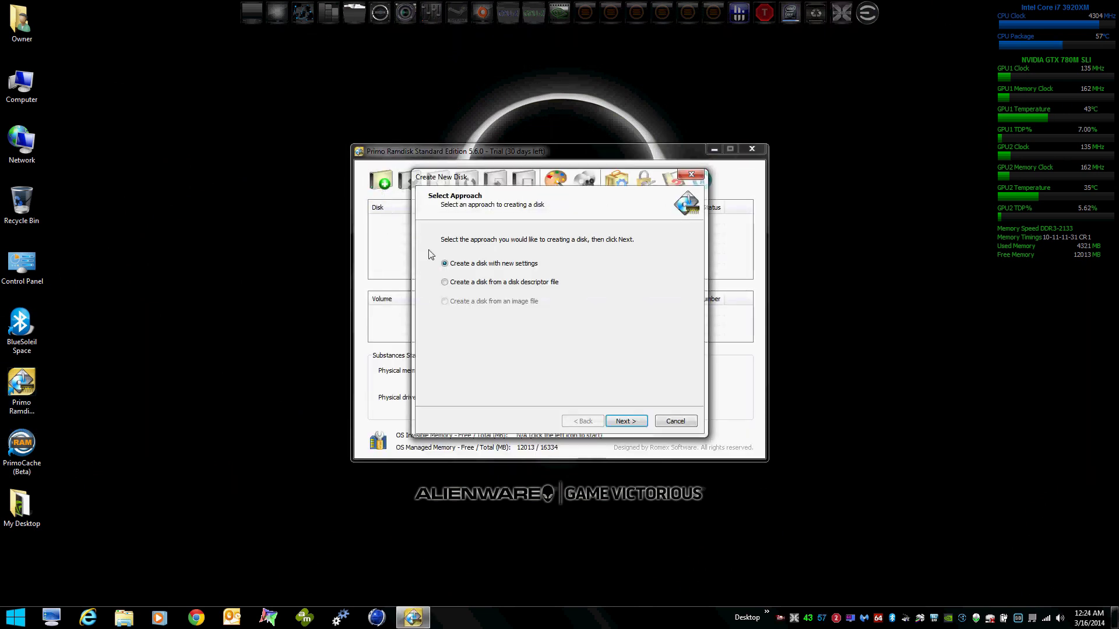
left_click(634, 418)
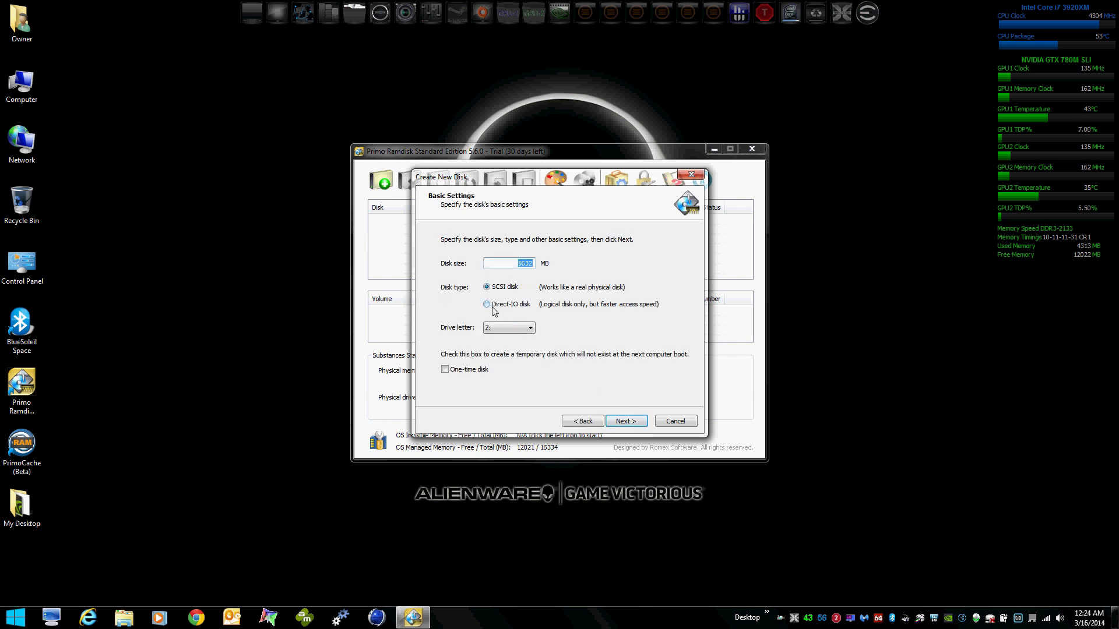
left_click(490, 305)
double_click(515, 264)
type("2048")
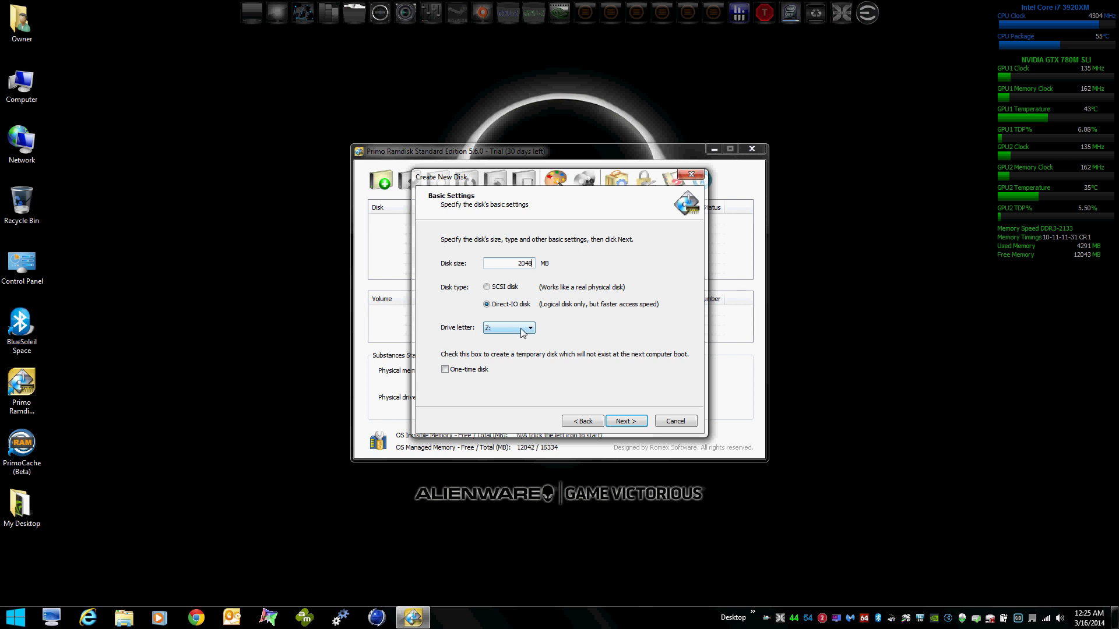
Step: Accept the 2048 MB and memory settings, and format the disk as NTFS
left_click(631, 423)
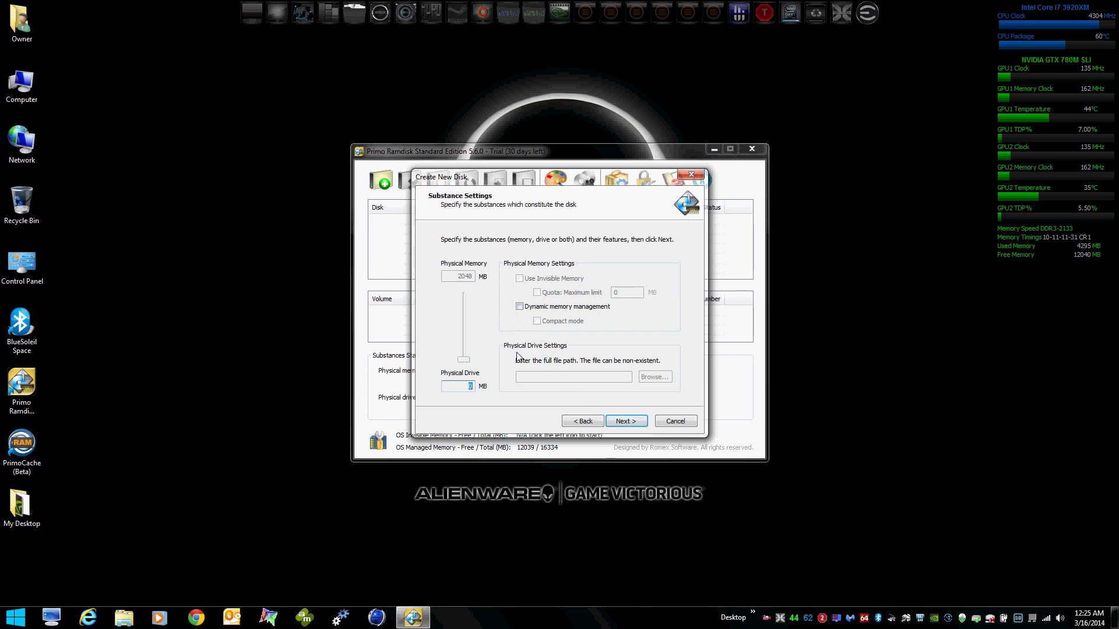
left_click(625, 423)
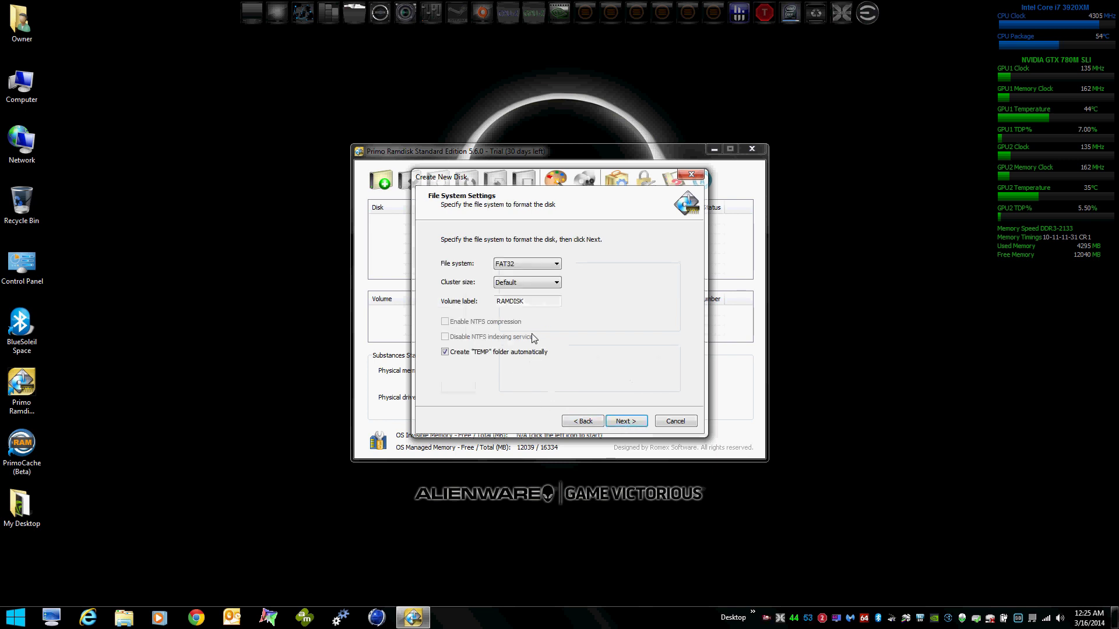
left_click(548, 266)
left_click(524, 290)
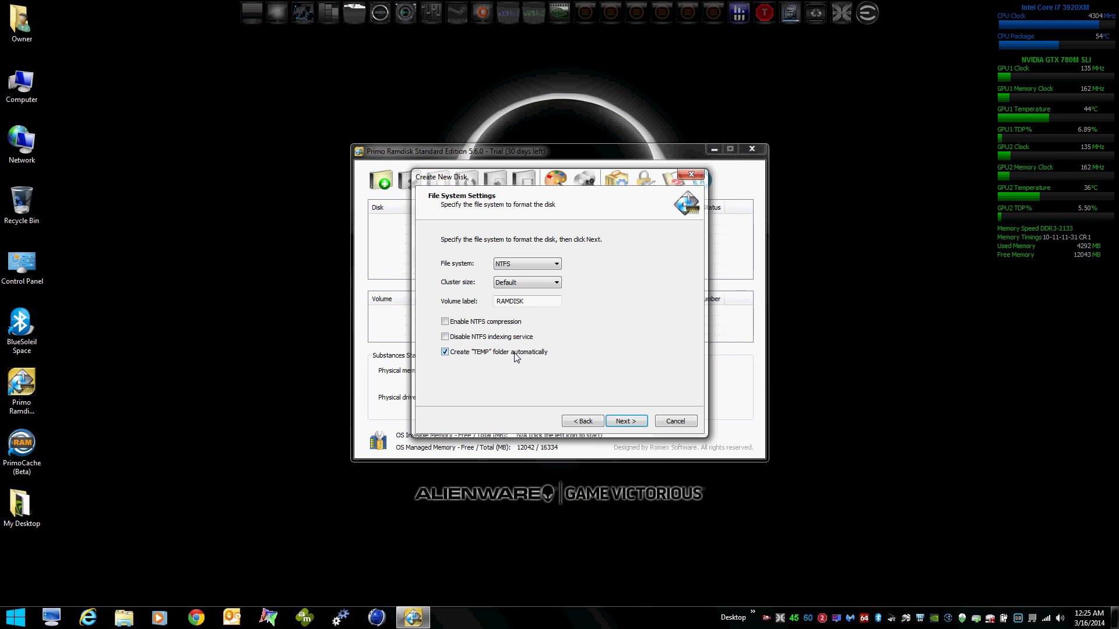
left_click(627, 422)
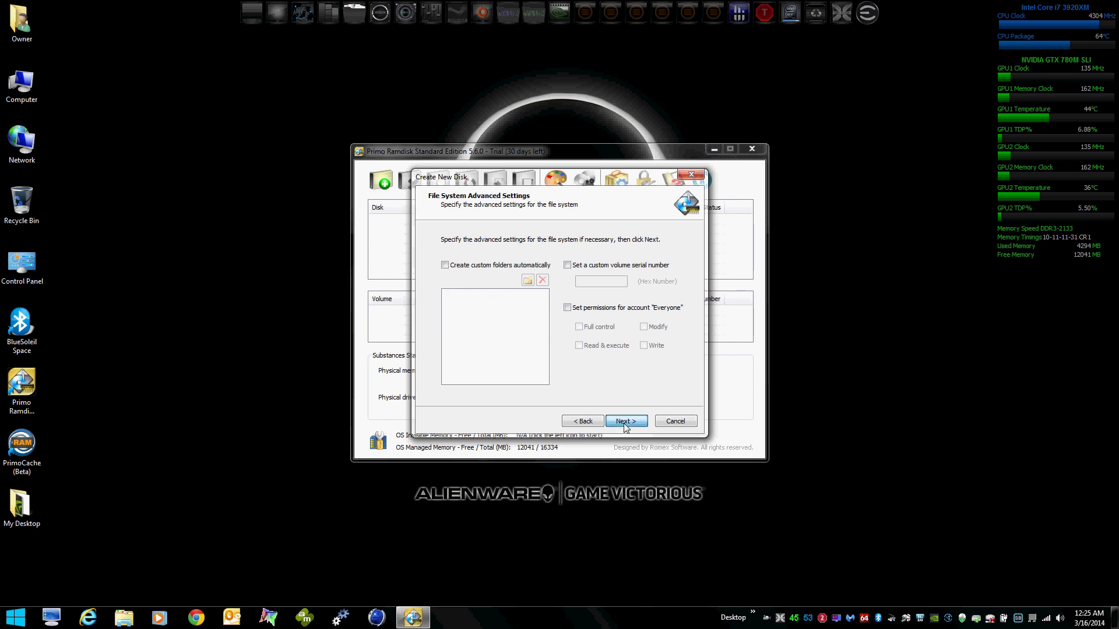
Step: Grant Everyone full permissions and finish creating the Z: disk
left_click(568, 308)
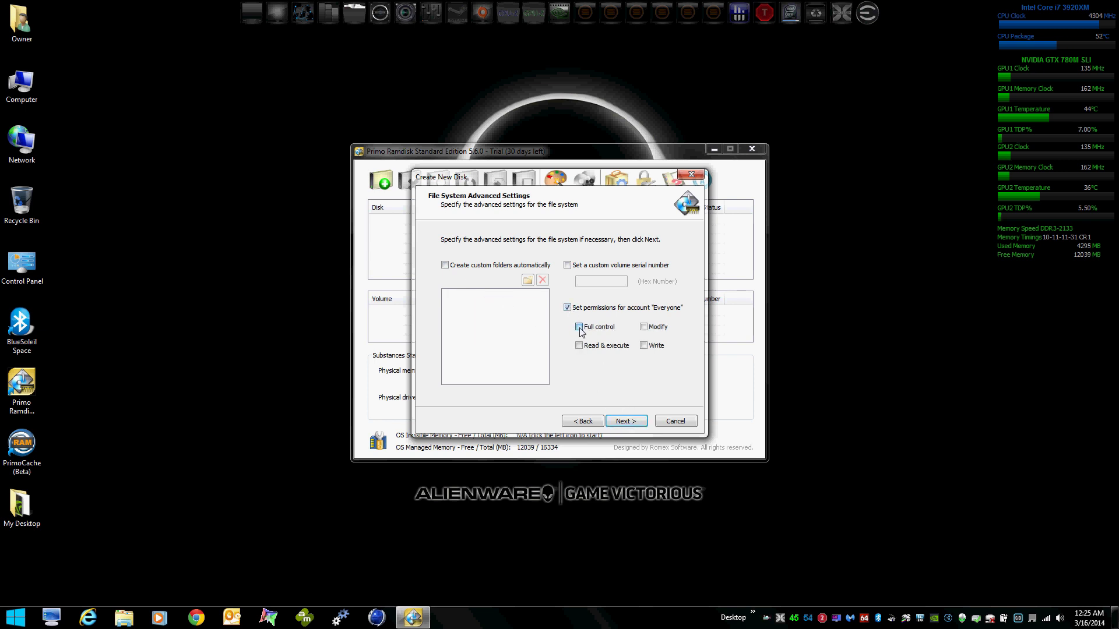
left_click(626, 422)
left_click(625, 421)
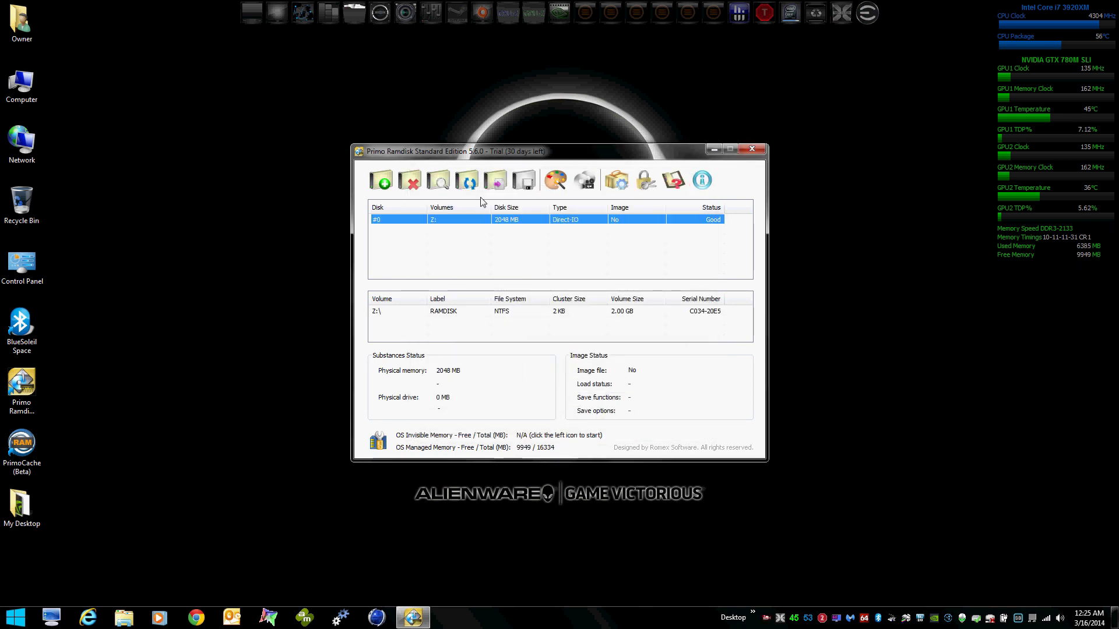
Step: Close Primo Ramdisk, confirm RAMDISK (Z:) holds a TEMP folder in Explorer, then close Explorer
left_click(752, 150)
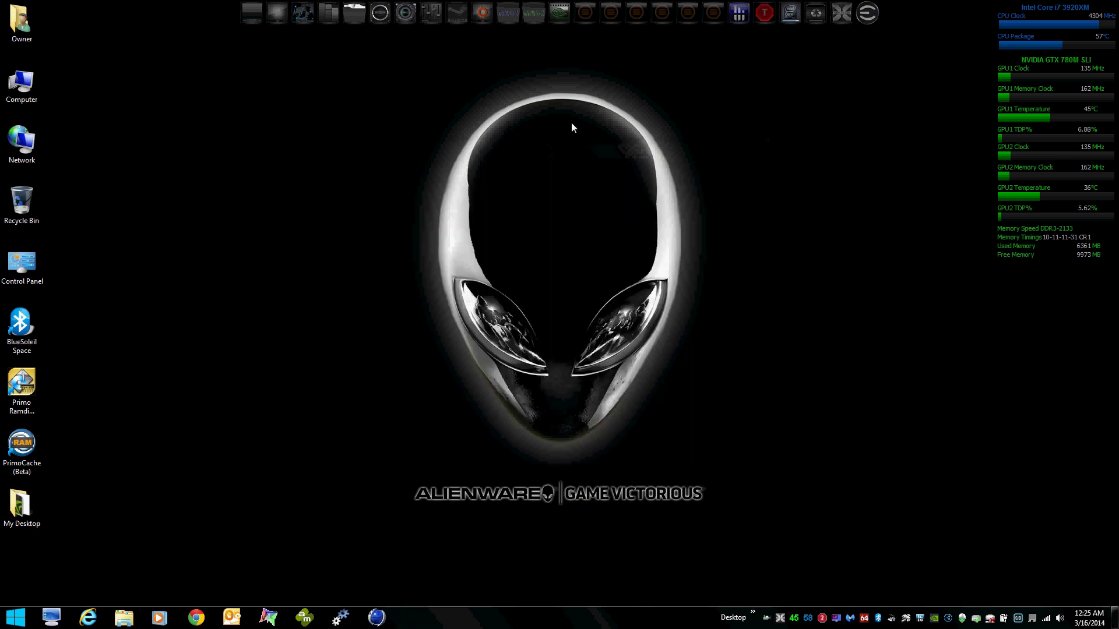
left_click(252, 9)
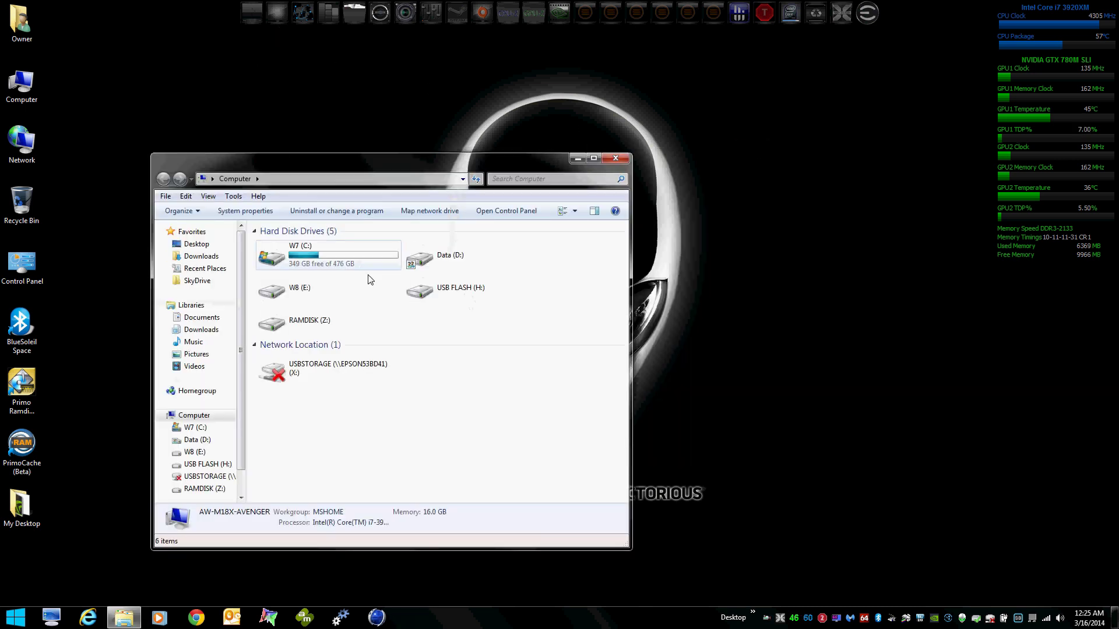
double_click(345, 320)
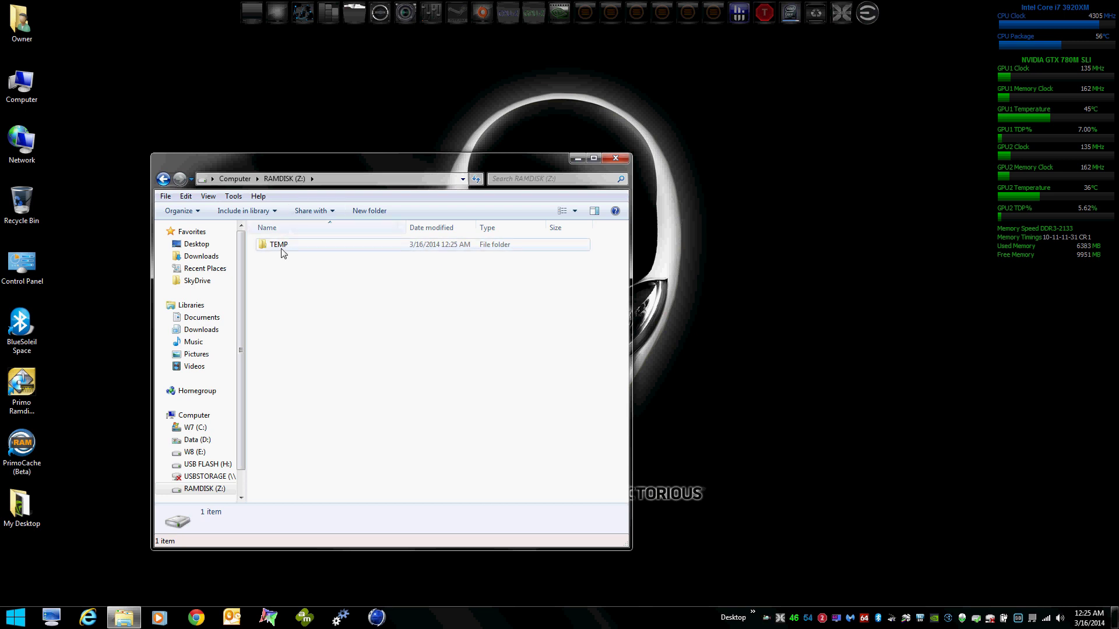
left_click(235, 180)
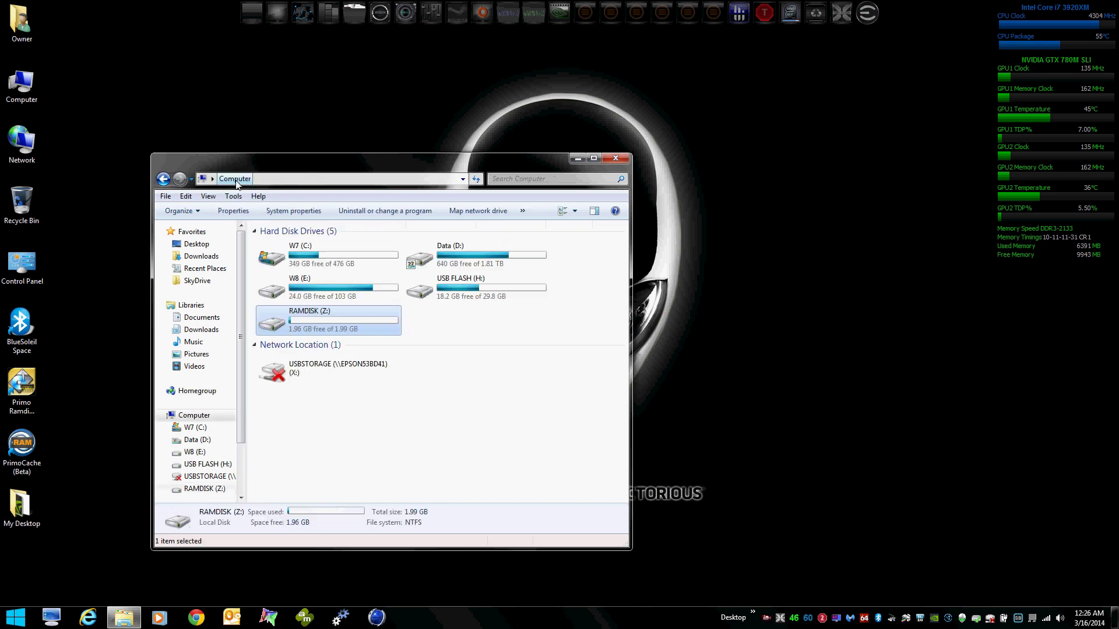
left_click(615, 160)
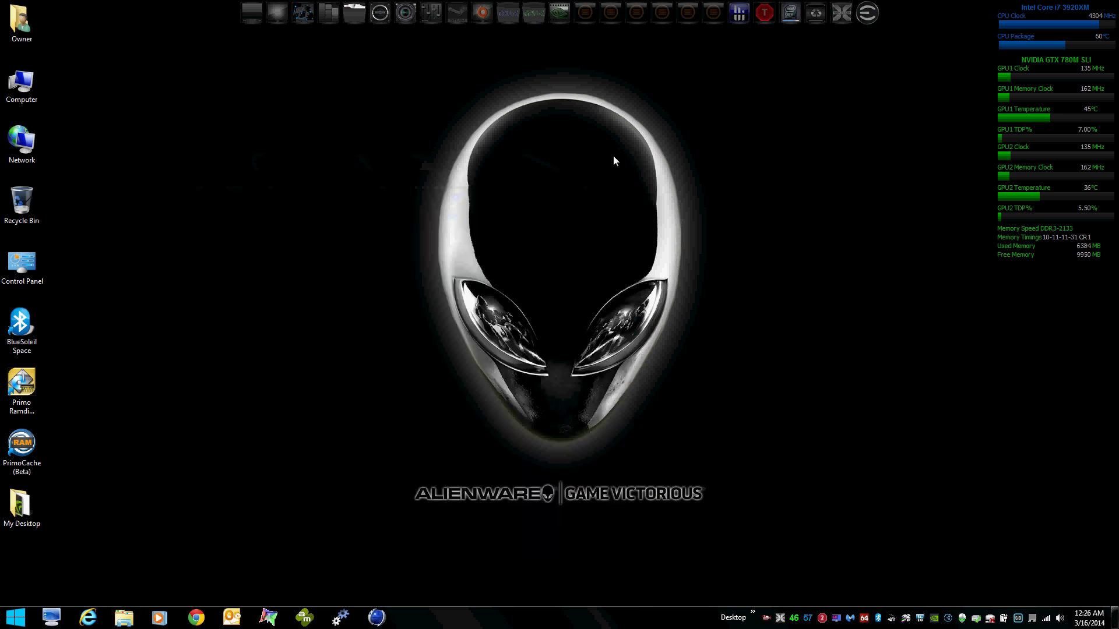
Step: Open the Environment Variables dialog from Computer's advanced system settings
right_click(36, 90)
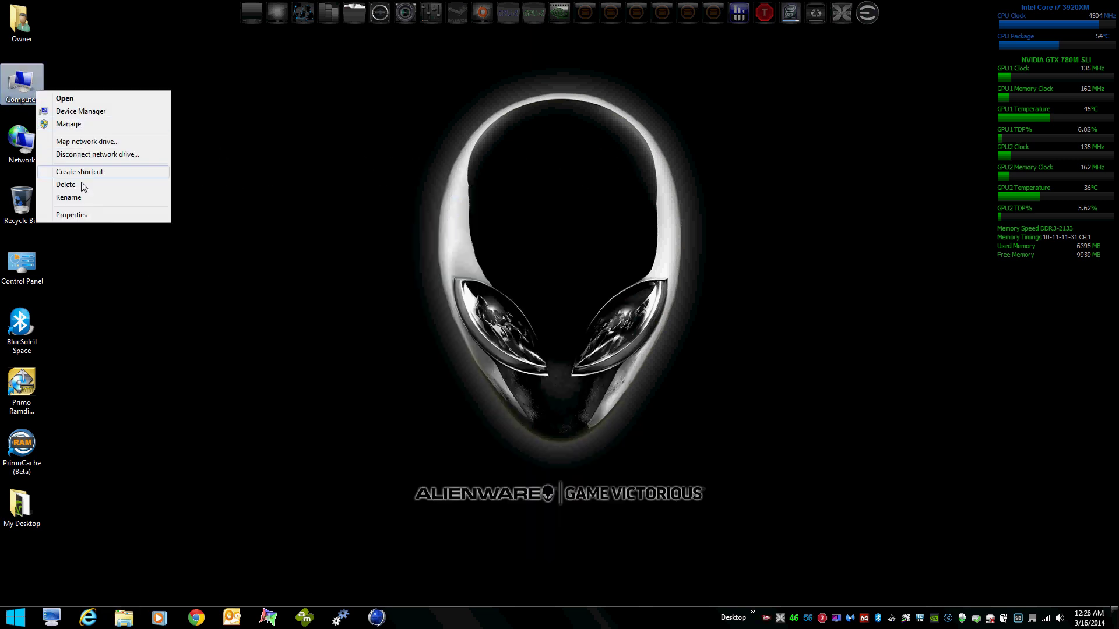
left_click(84, 215)
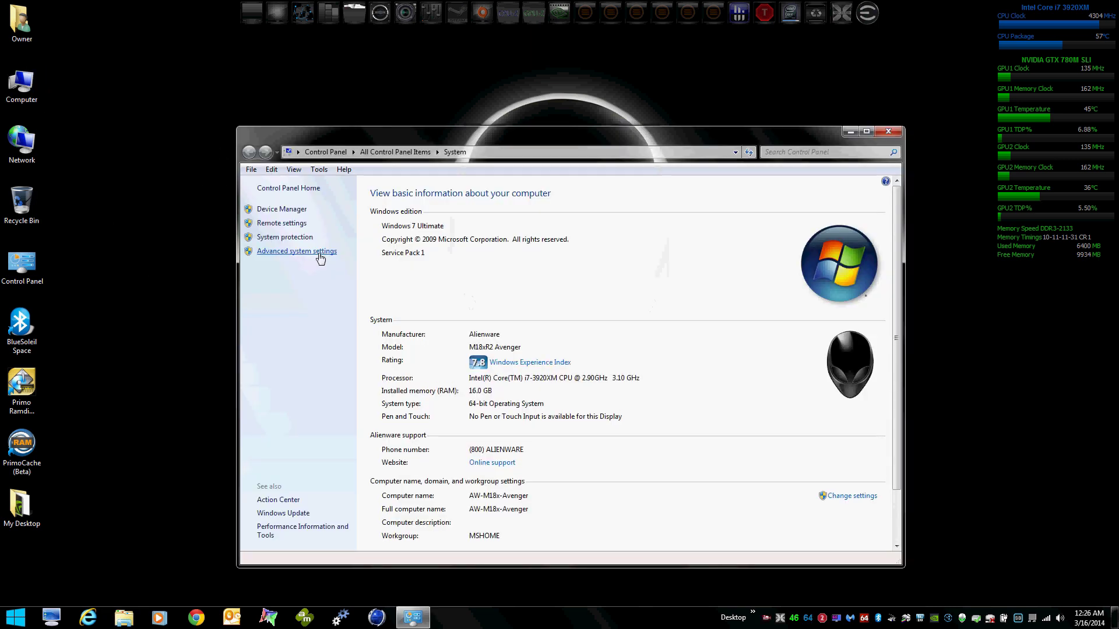
left_click(319, 252)
left_click(888, 132)
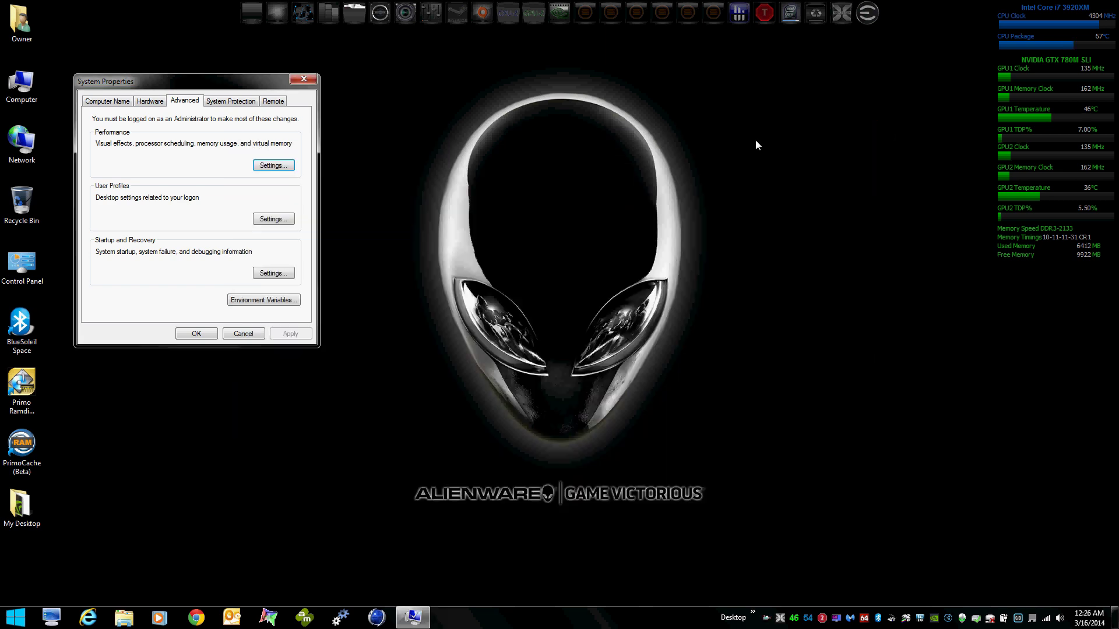
left_click(268, 301)
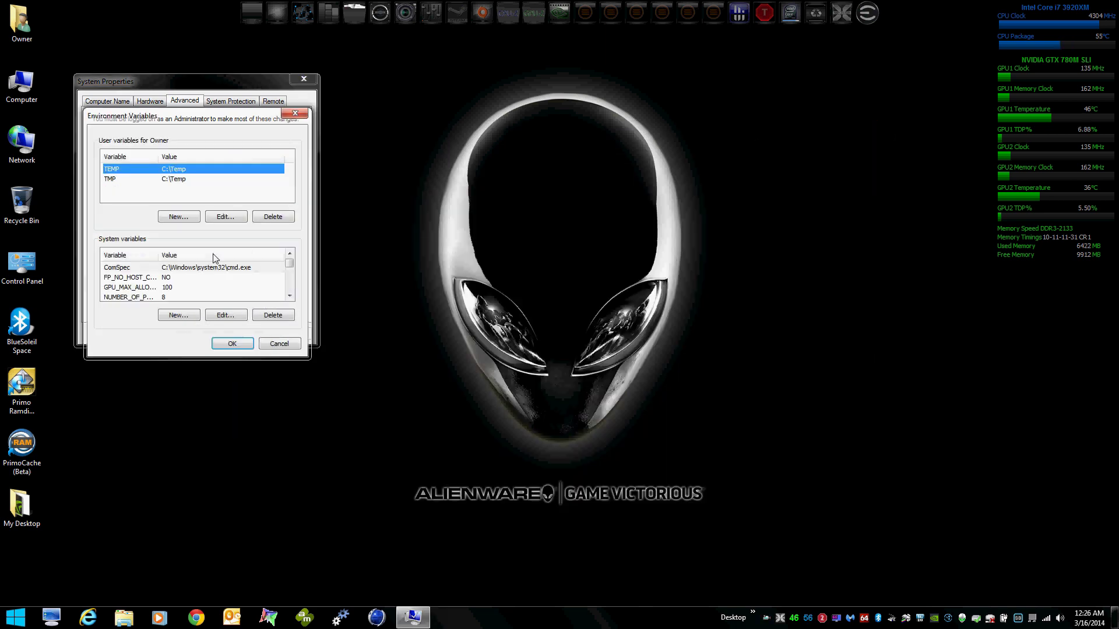
Step: Change the user TEMP and TMP variables to Z:\Temp
left_click(215, 219)
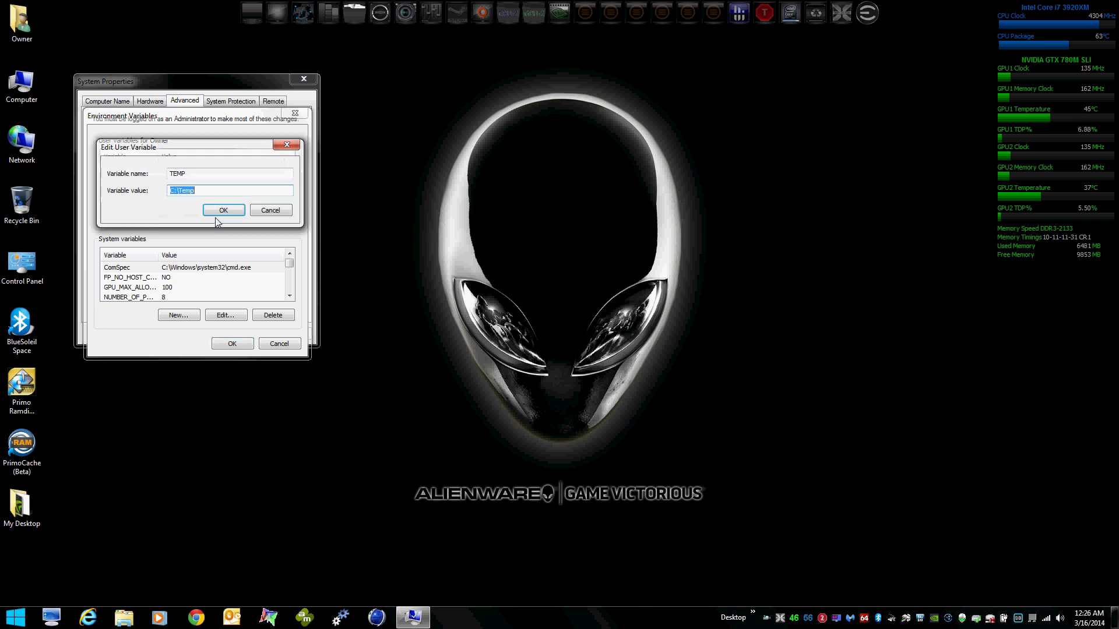
left_click(173, 191)
type("Z")
left_click_drag(202, 191, 105, 206)
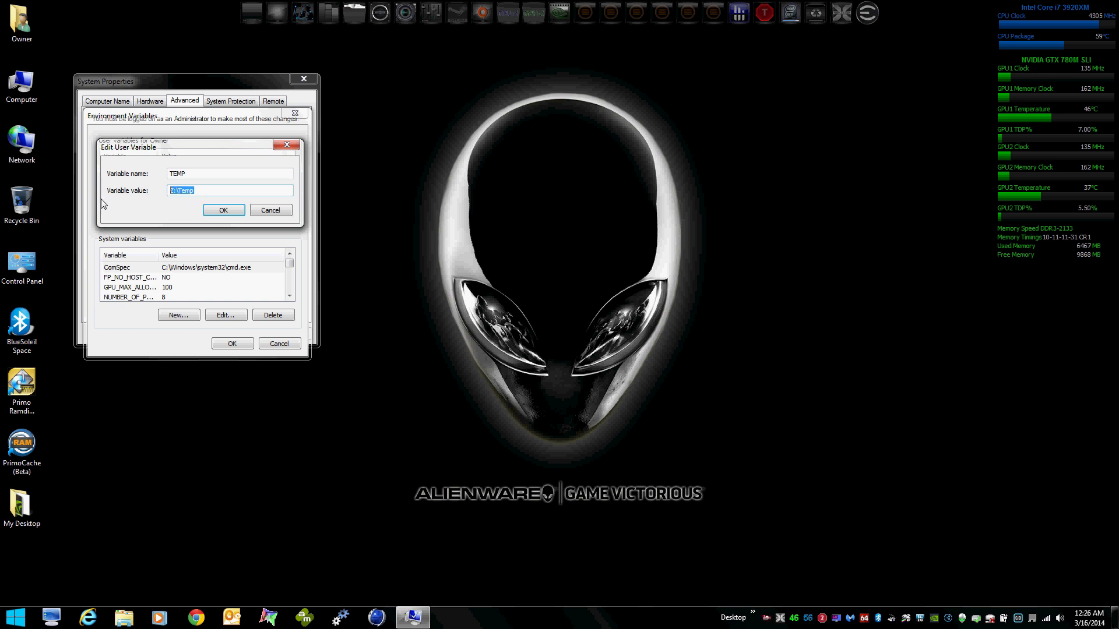
right_click(186, 191)
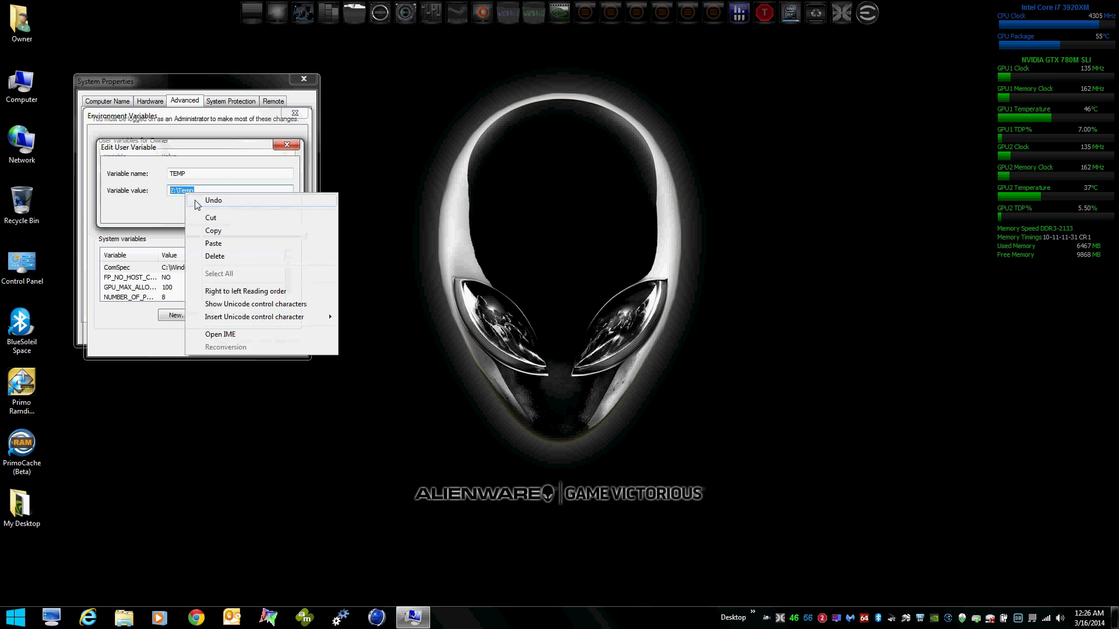
left_click(214, 231)
left_click(224, 210)
left_click(222, 178)
left_click(222, 218)
key("ctrl+v")
left_click(223, 210)
Step: Set the system TEMP and TMP variables to Z:\Temp and confirm both dialogs
left_click_drag(290, 269, 289, 286)
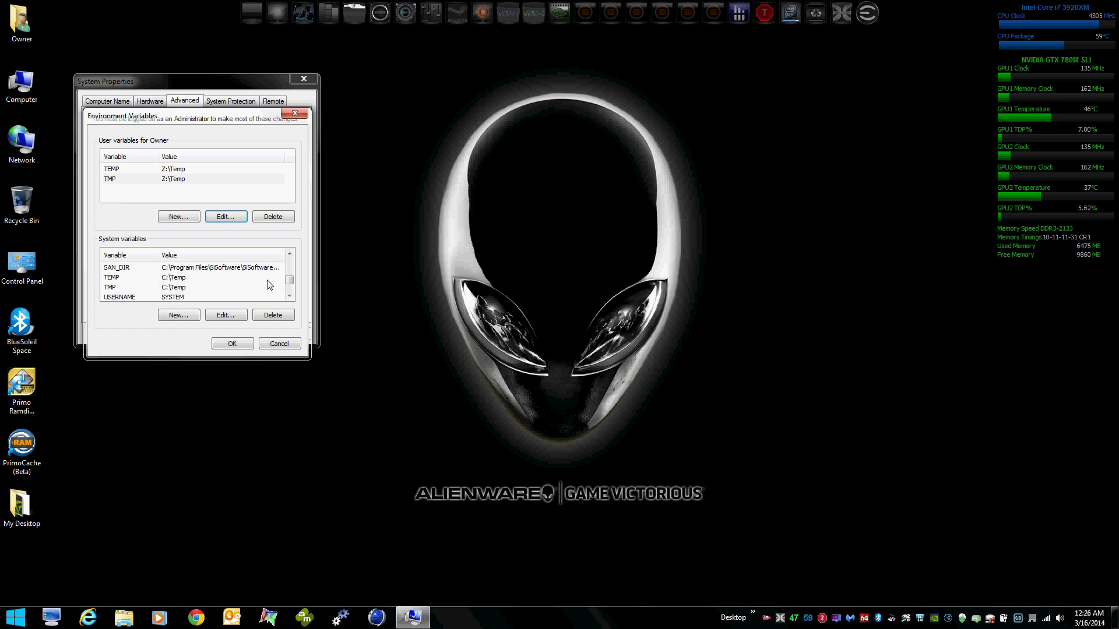
left_click(186, 278)
left_click(224, 315)
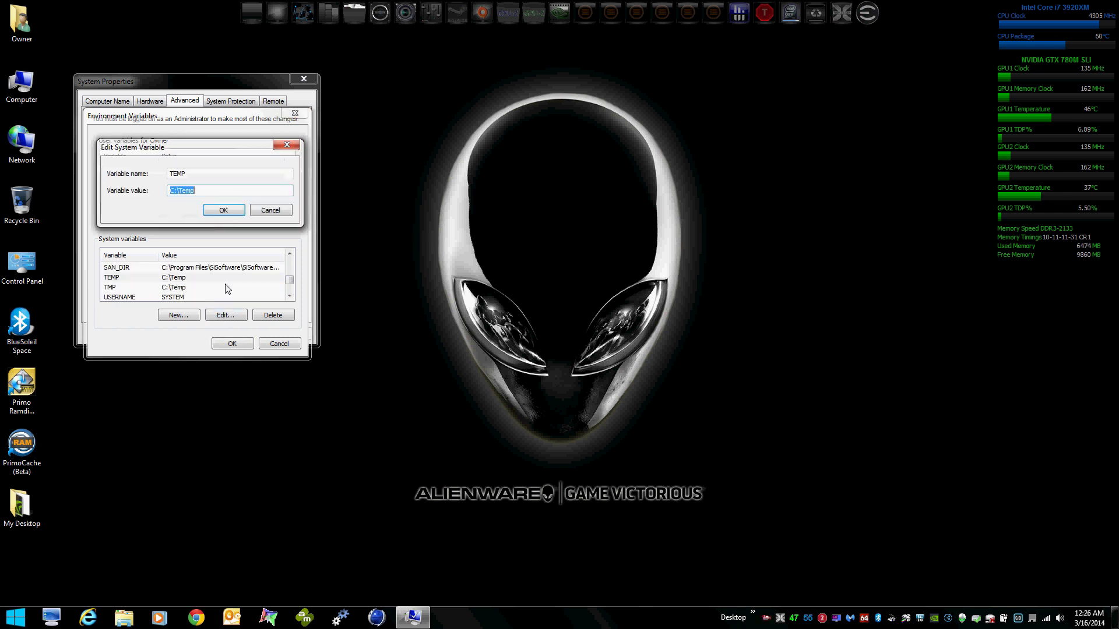
key("ctrl+v")
left_click(223, 209)
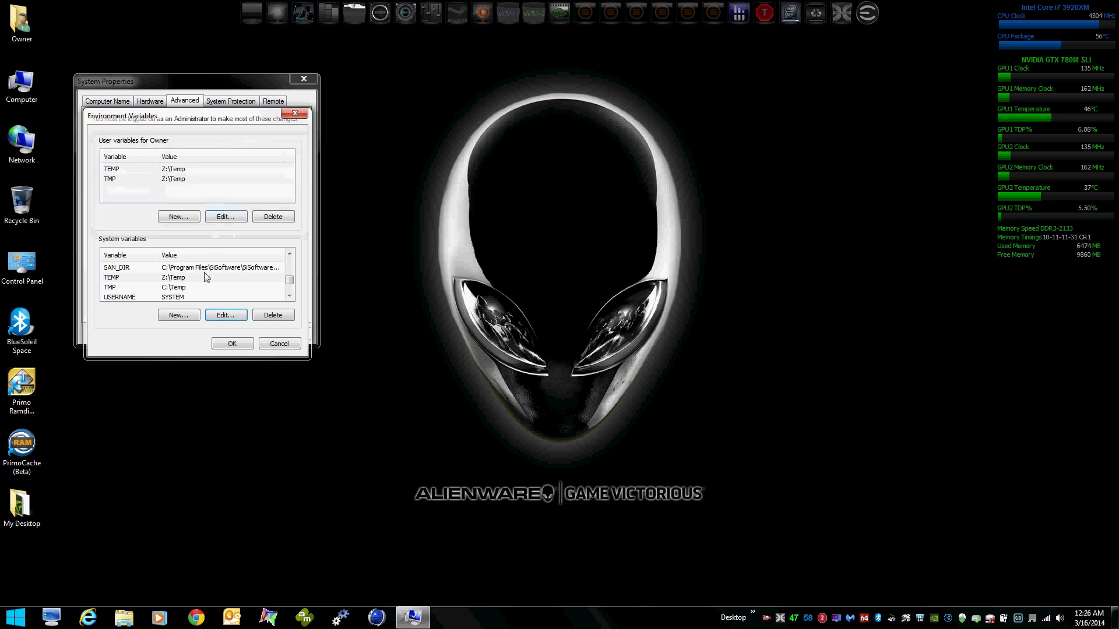
left_click(189, 287)
left_click(216, 315)
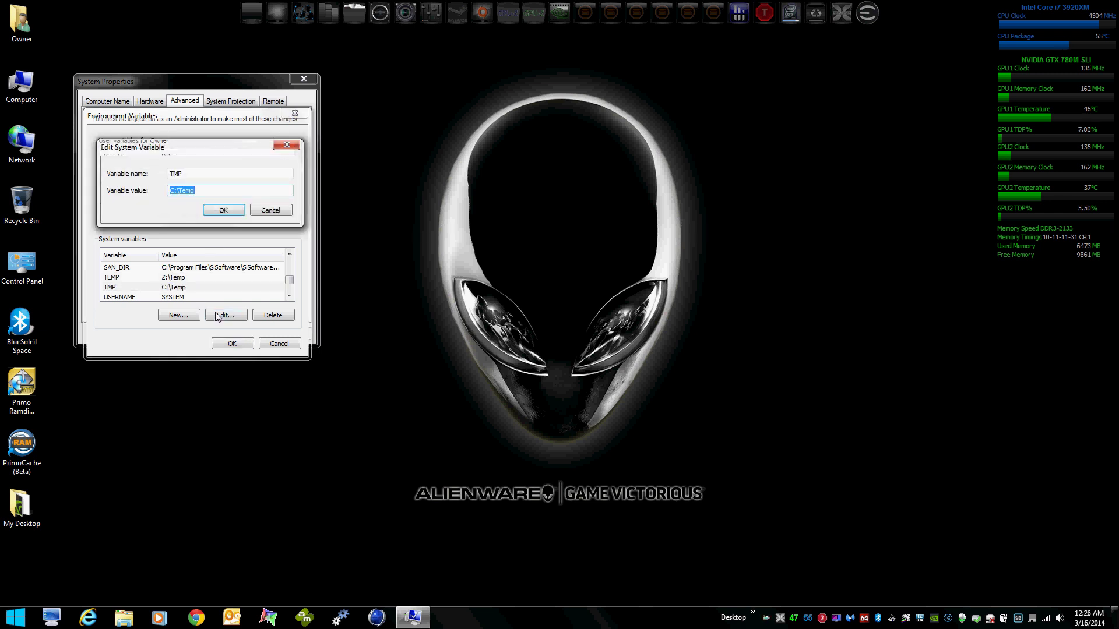
key("ctrl+v")
left_click(213, 213)
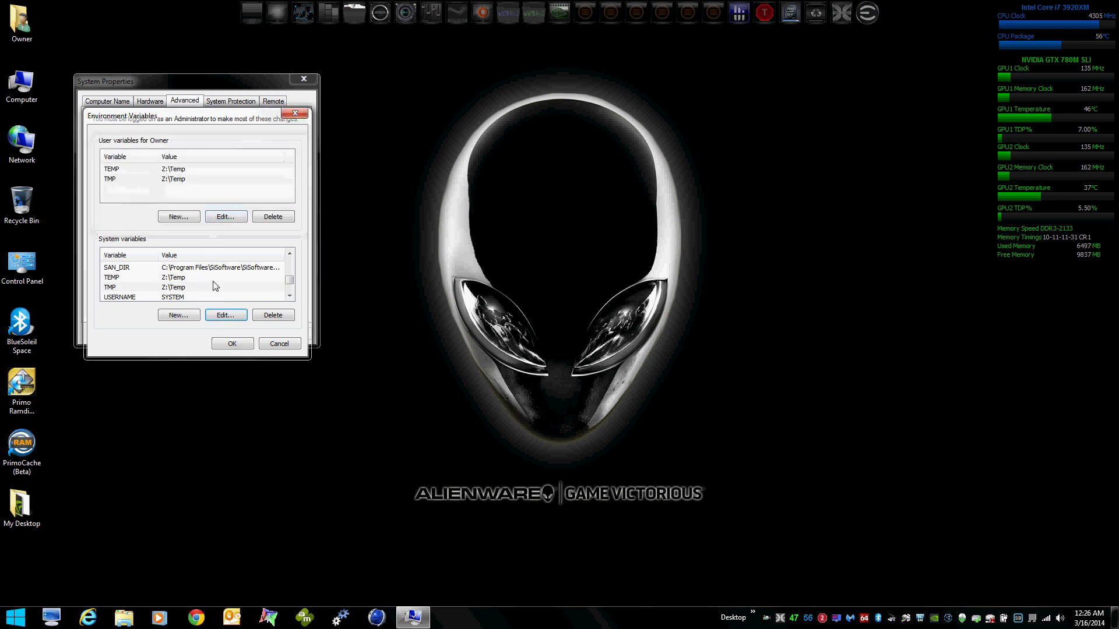
left_click(231, 345)
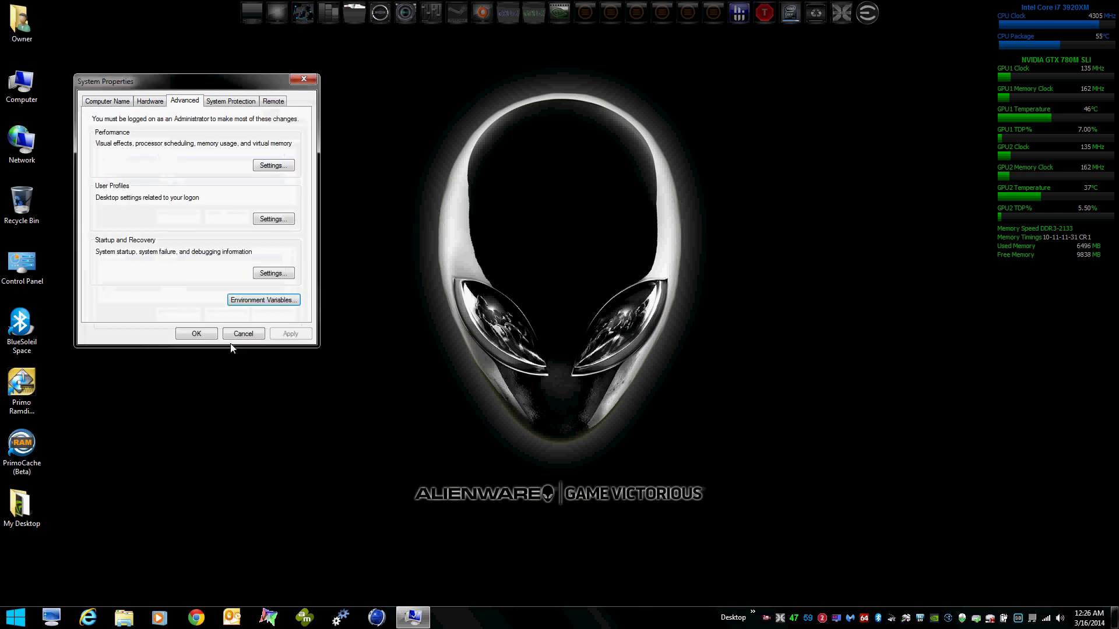
left_click(197, 333)
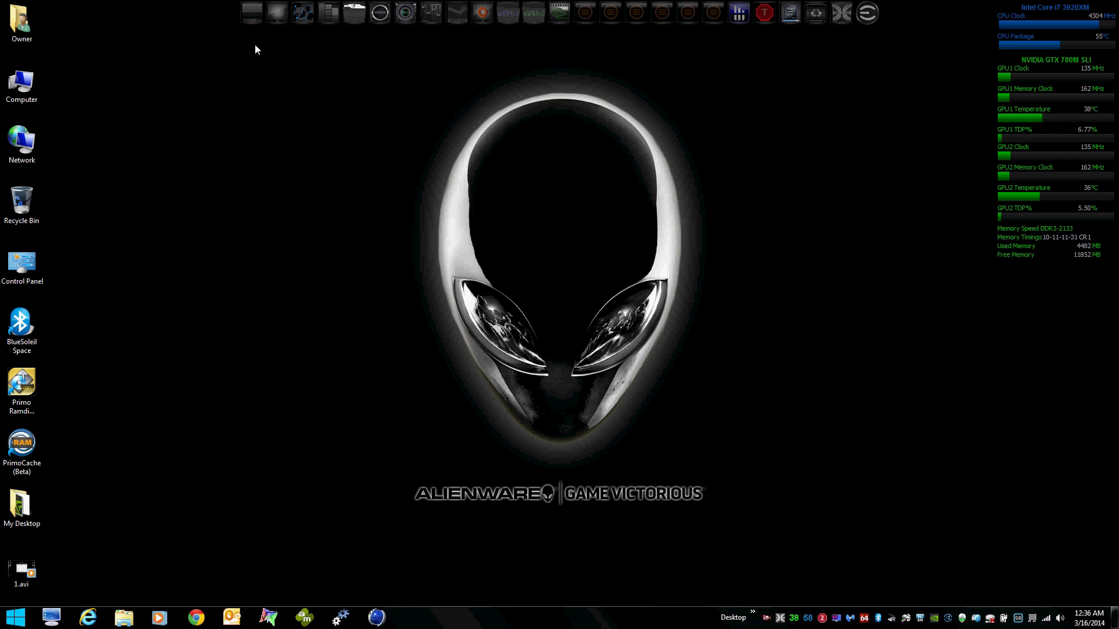
left_click(249, 19)
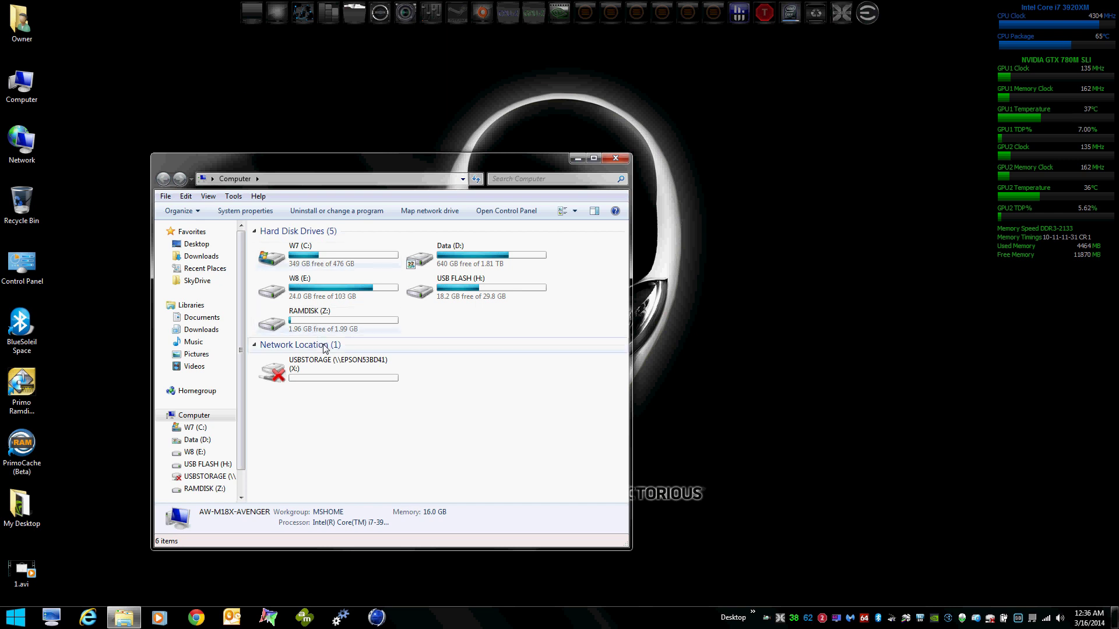
double_click(353, 329)
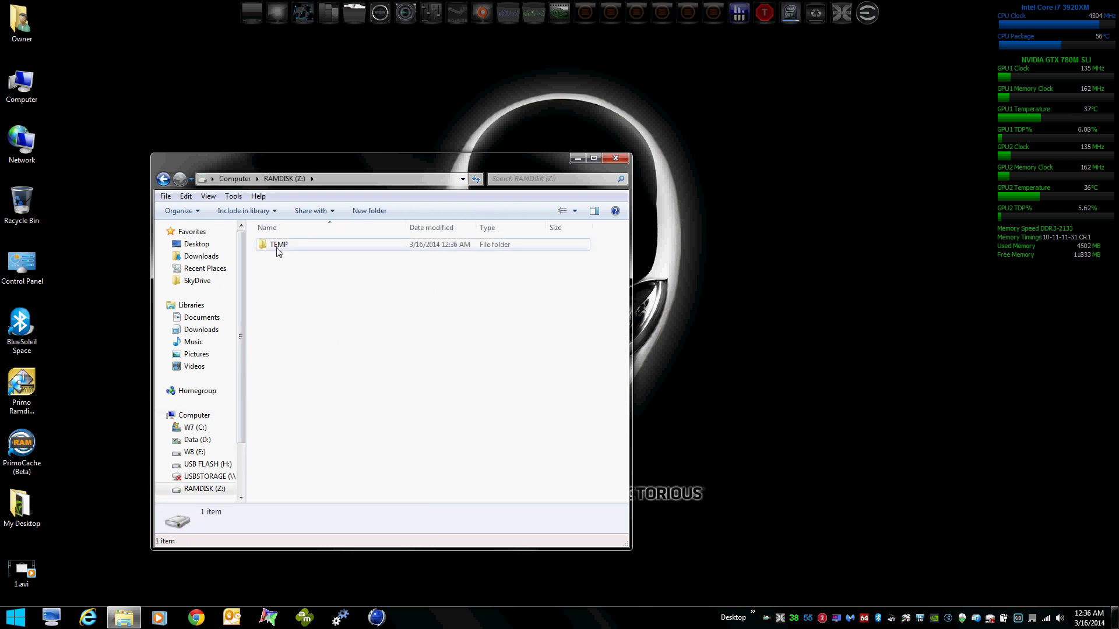
double_click(278, 246)
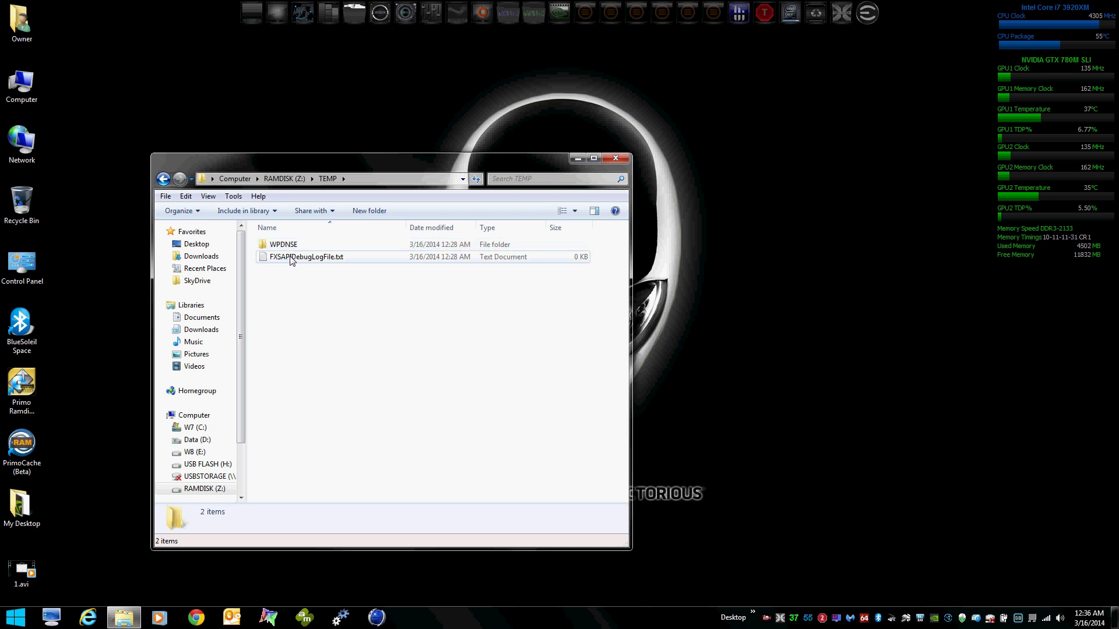
left_click(621, 159)
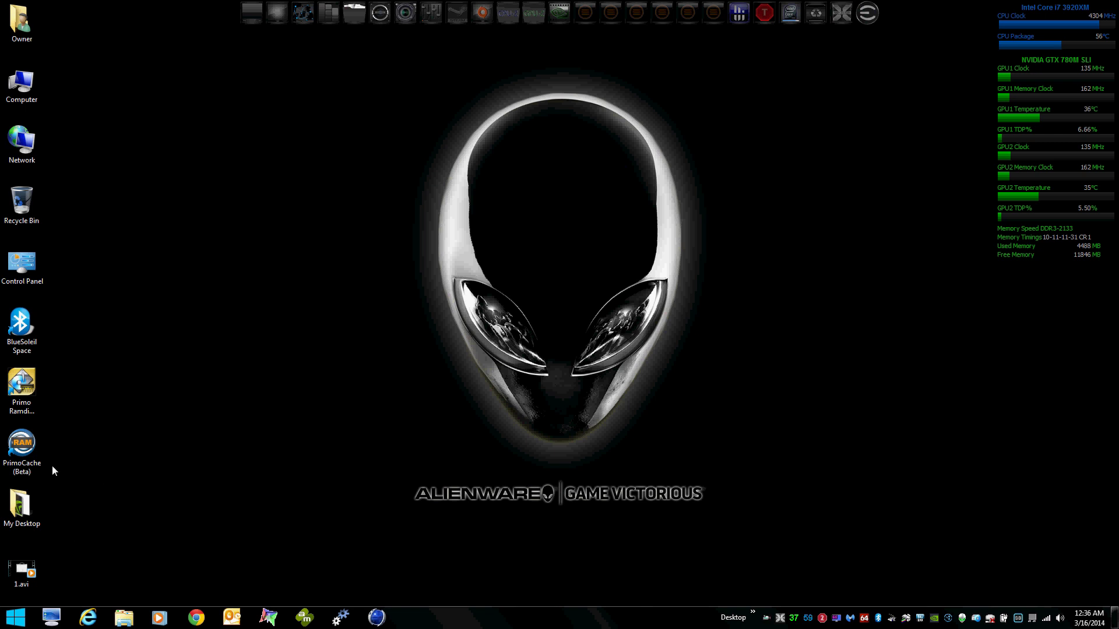
Step: Launch Primo Ramdisk and begin a new RAM disk from new settings
double_click(25, 392)
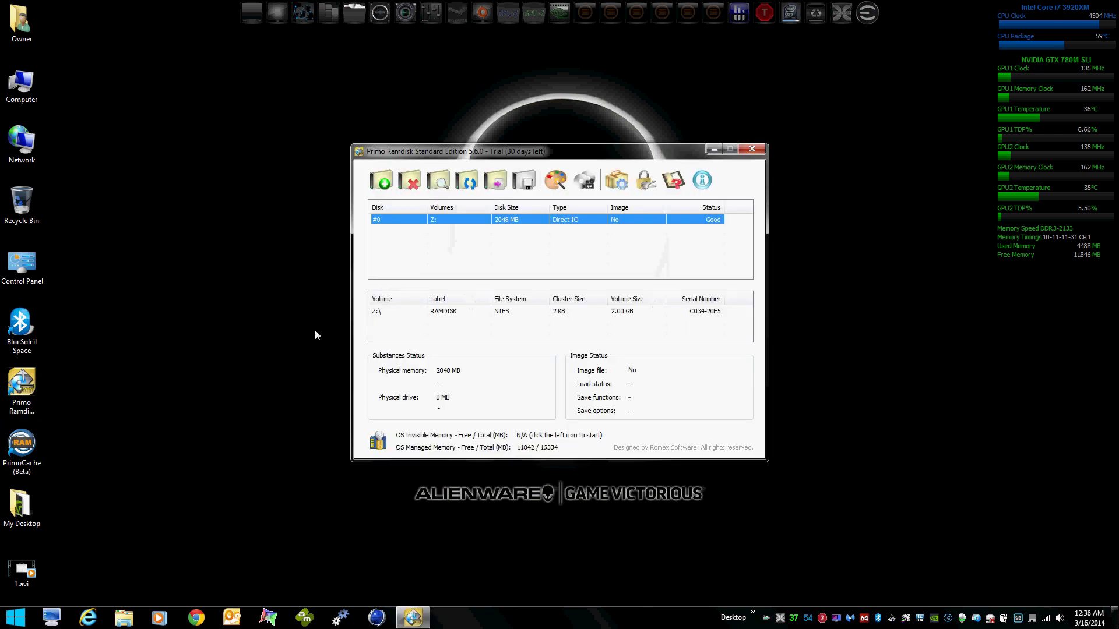
left_click(382, 181)
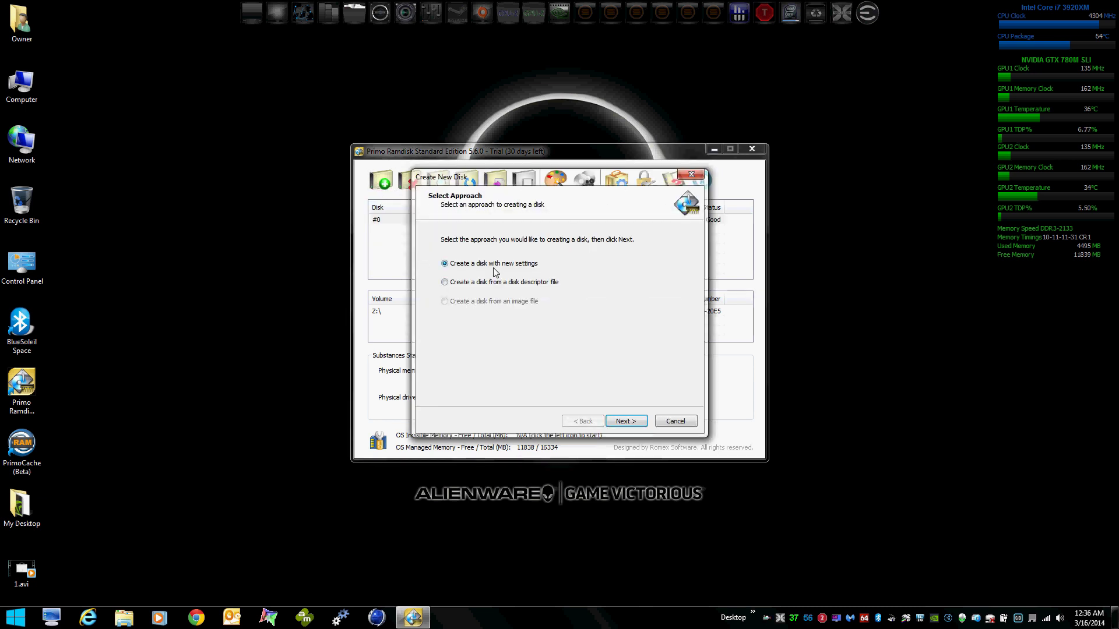
left_click(624, 421)
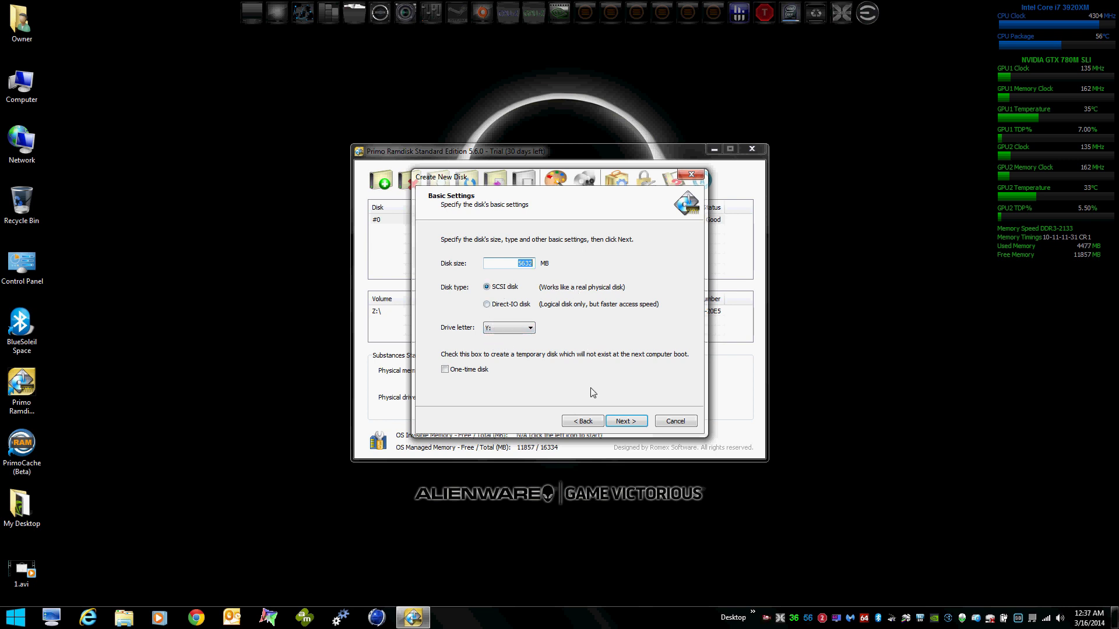
left_click(627, 422)
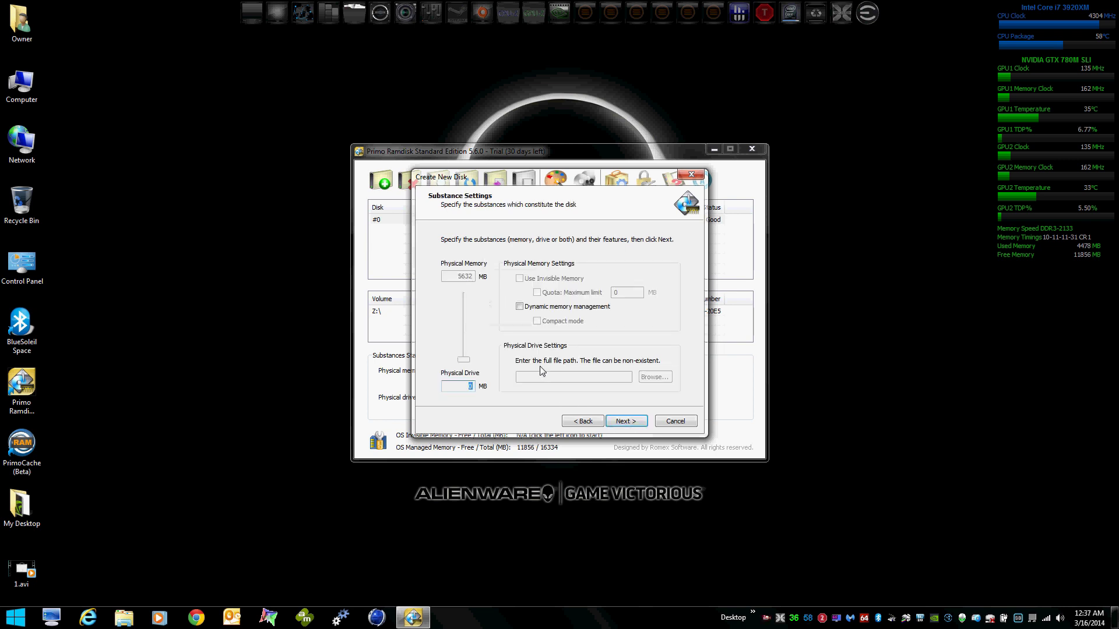
left_click(583, 421)
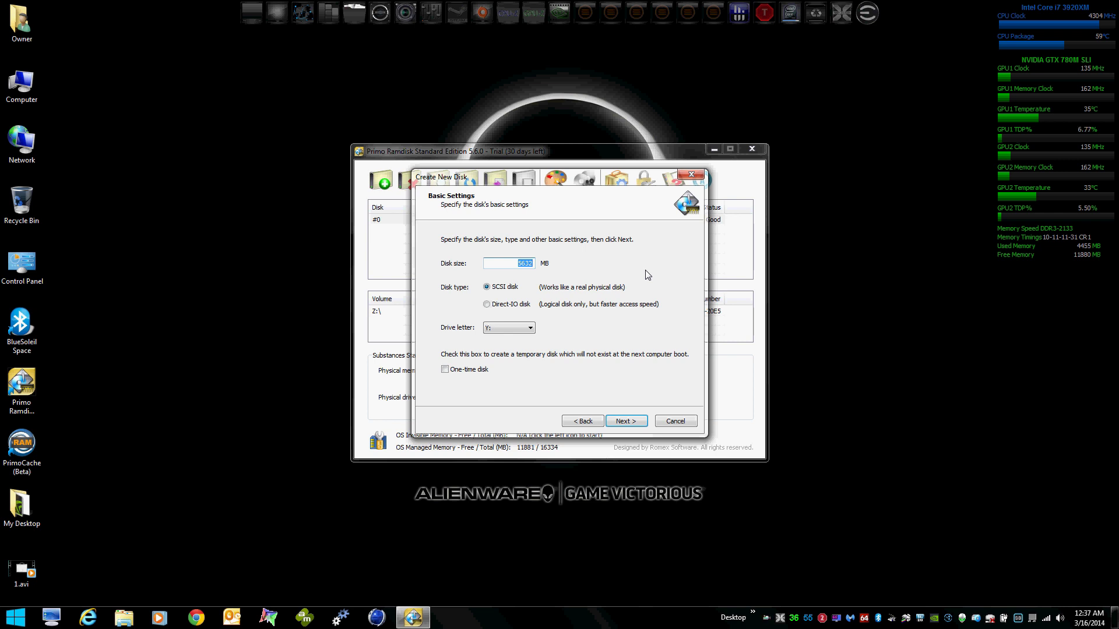
Step: Enter a 2048 MB size for the new SCSI disk on drive Y:
type("2")
type("4096")
left_click(624, 423)
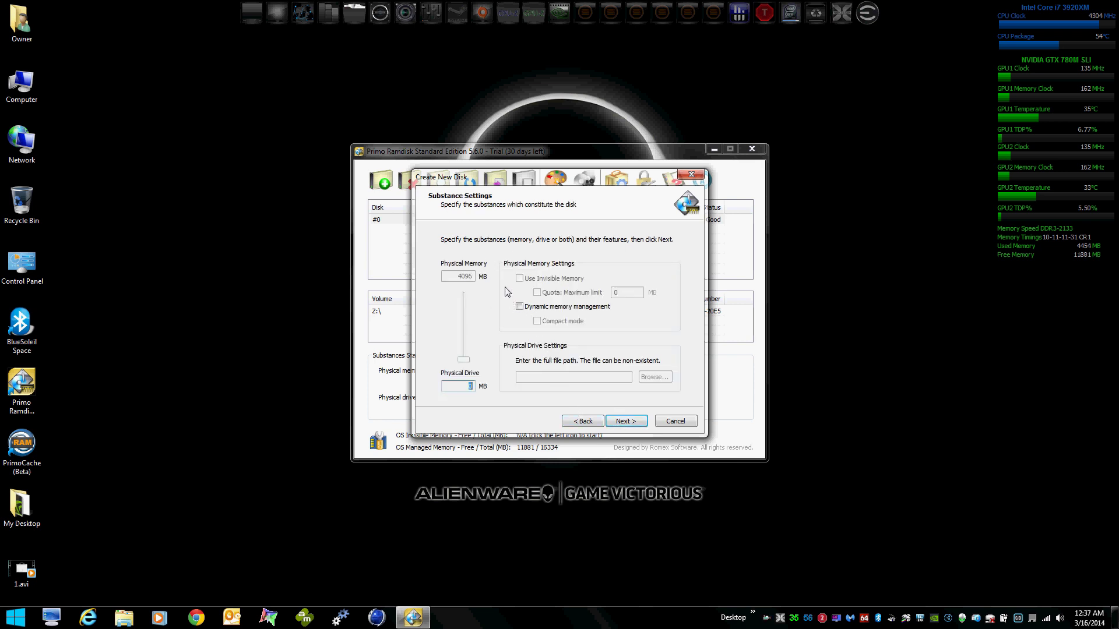
left_click(582, 423)
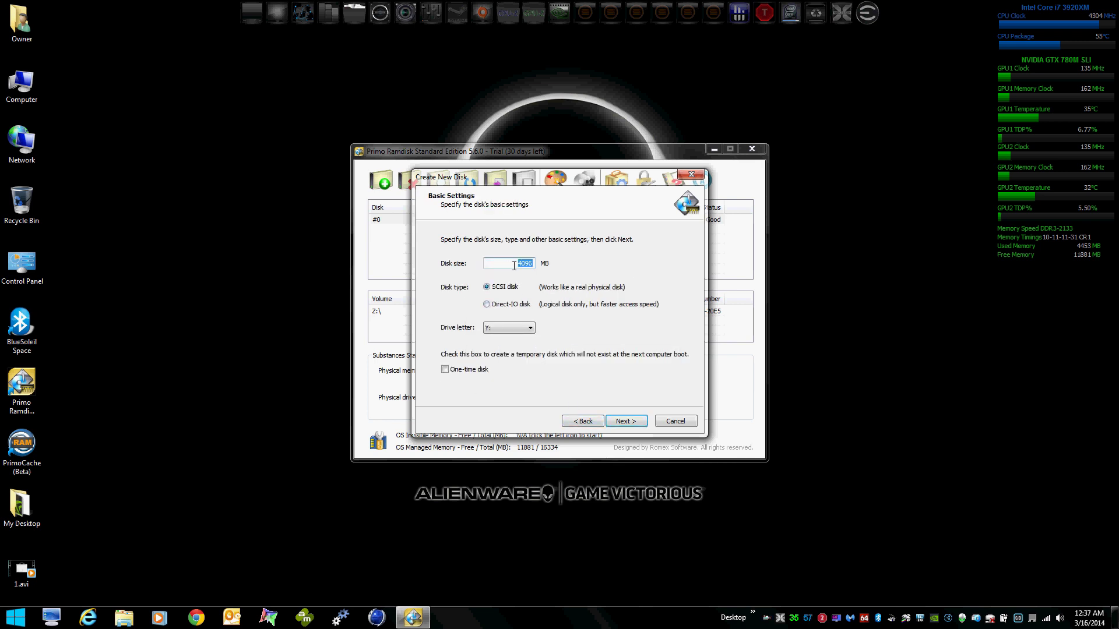
type("50")
Step: Keep the default memory settings and choose NTFS as the file system
left_click(631, 423)
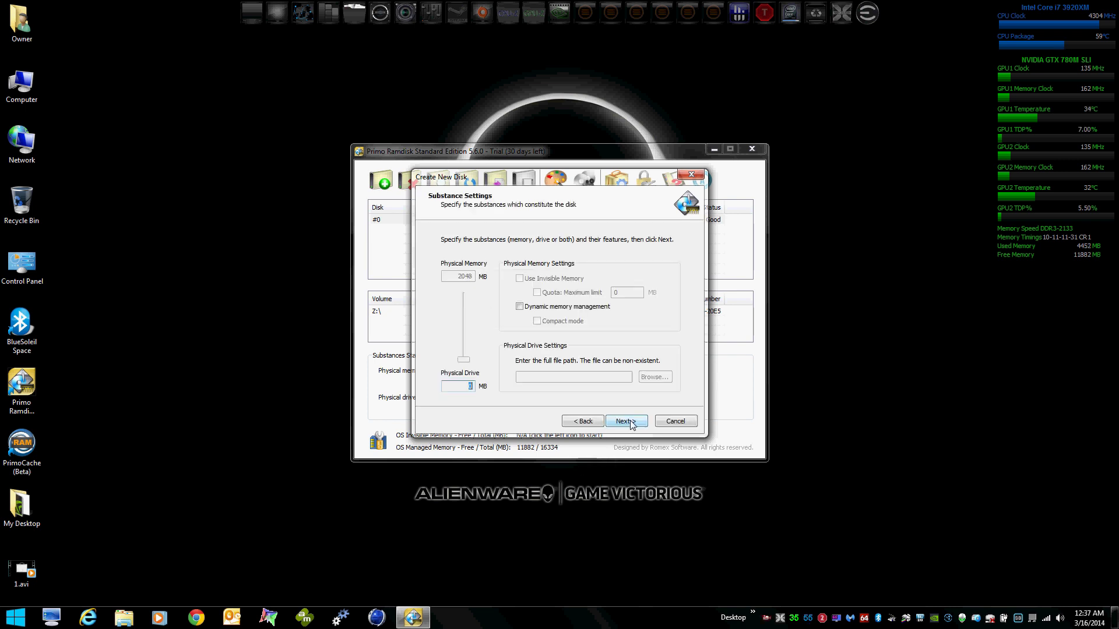
left_click(635, 423)
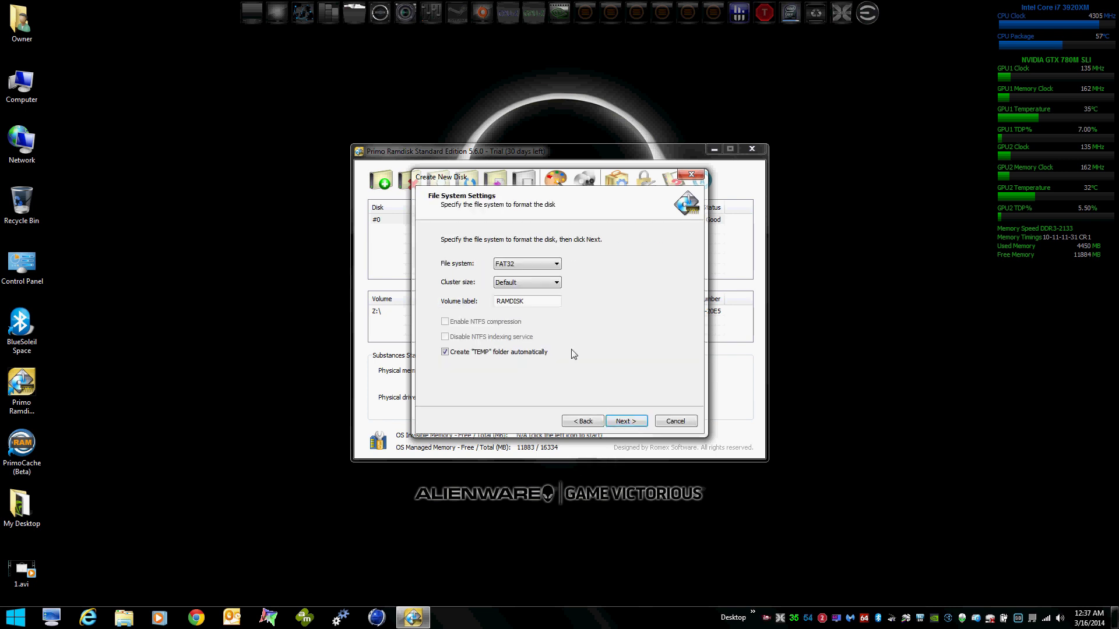
left_click(551, 265)
left_click(532, 290)
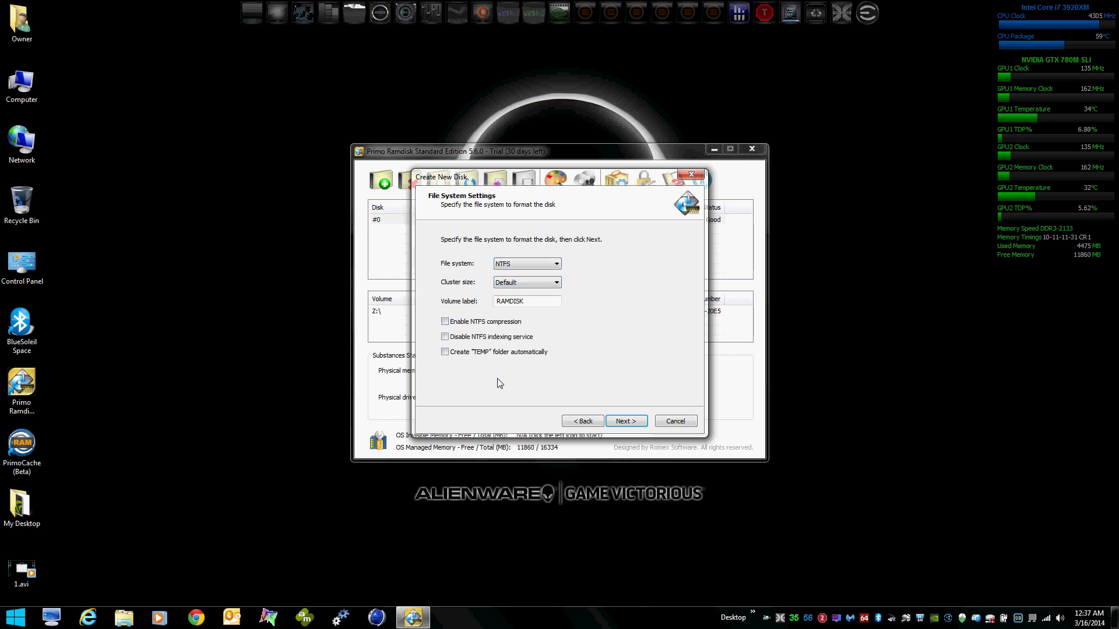
left_click(624, 421)
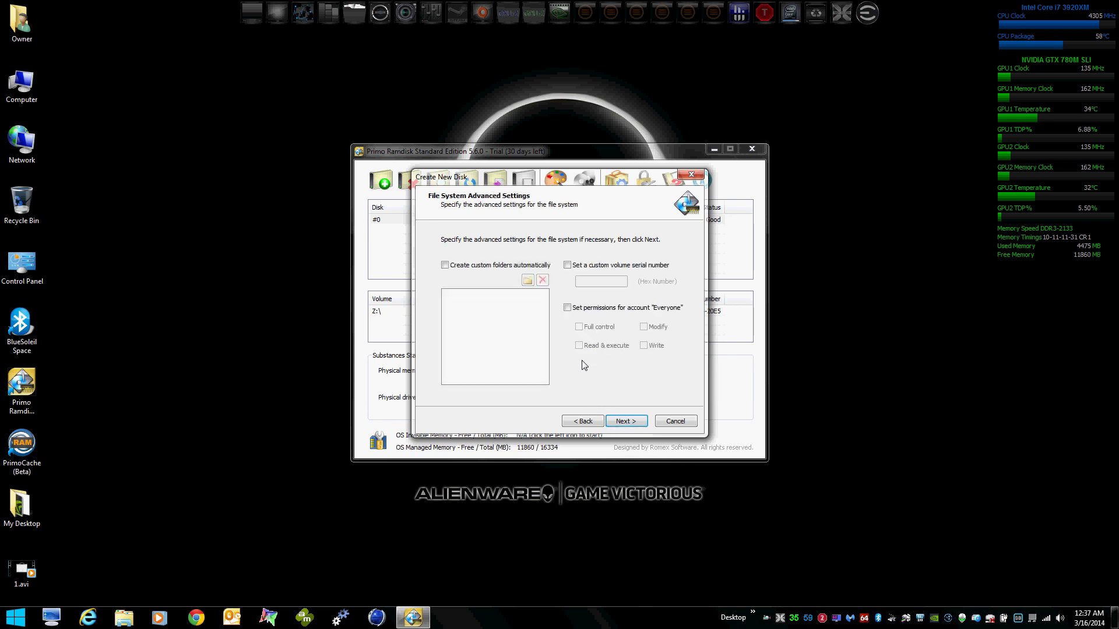
Step: Grant Everyone full permissions and finish creating the Y: disk
left_click(568, 307)
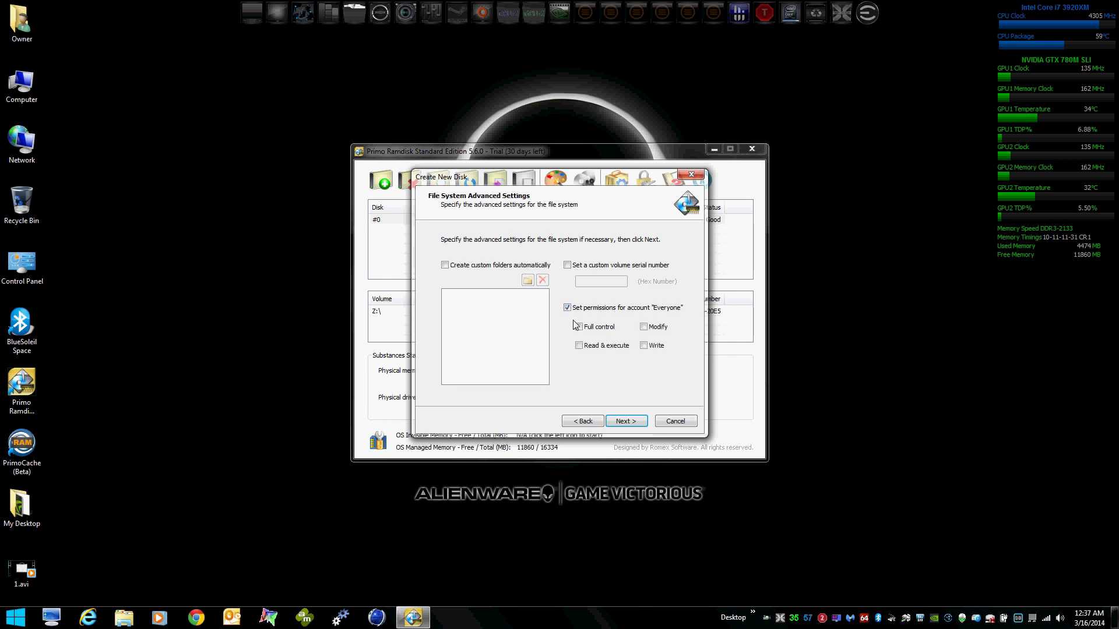
left_click(627, 421)
left_click(638, 422)
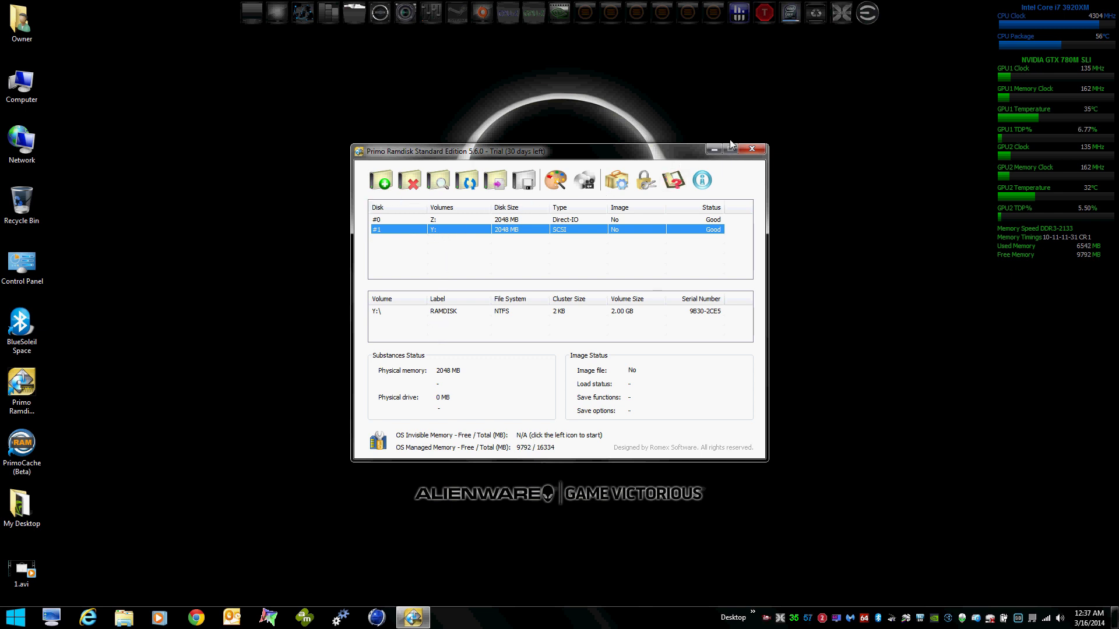
Step: Close Primo Ramdisk and open the empty RAMDISK (Y:) drive in Explorer
left_click(751, 149)
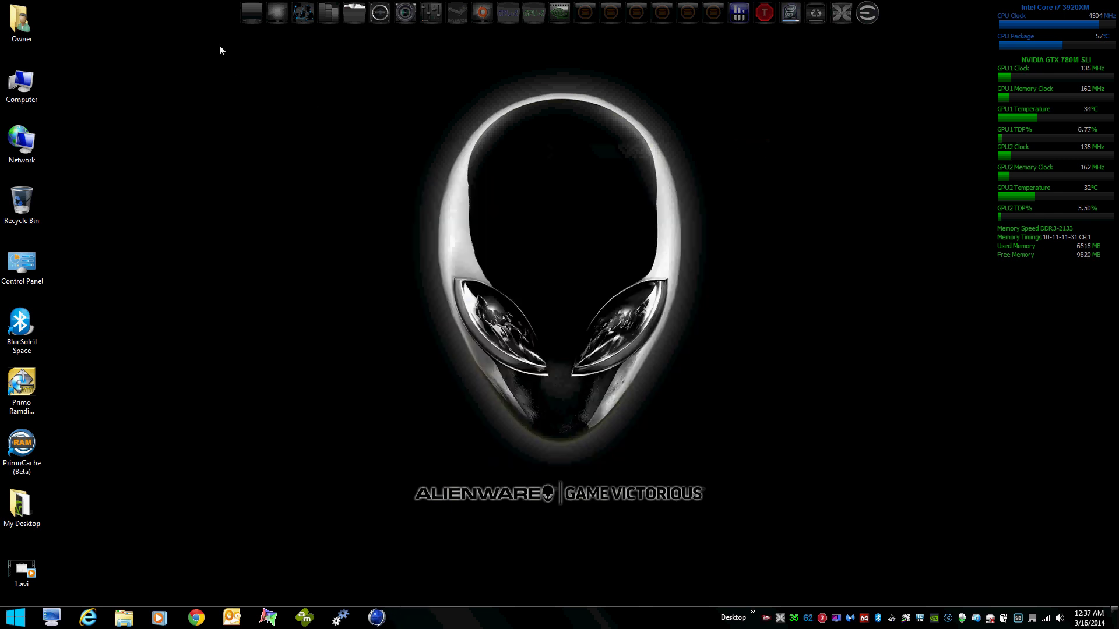
left_click(252, 14)
double_click(331, 327)
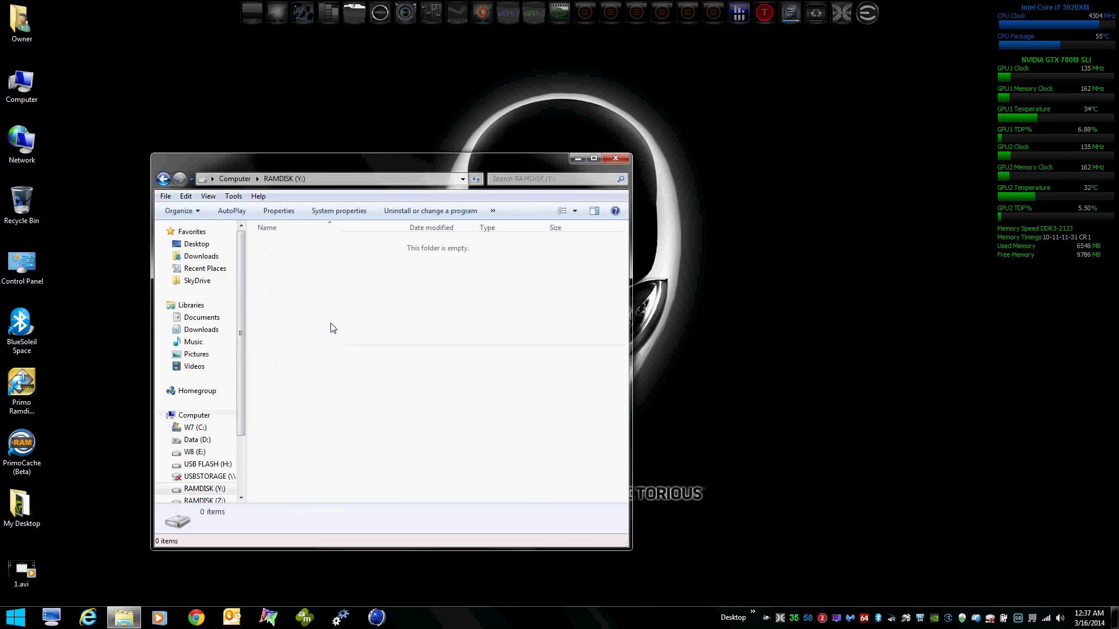